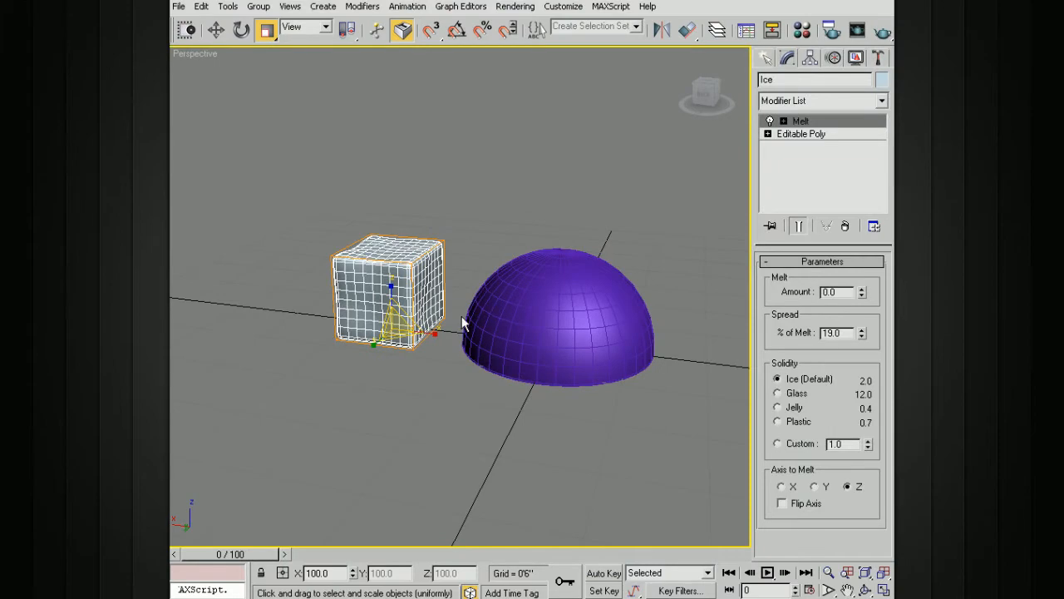
Step: Look up Melt among the modifiers available for the ice cube
{"action": "middle_click_drag", "start_coordinate": [582, 281], "coordinate": [558, 263]}
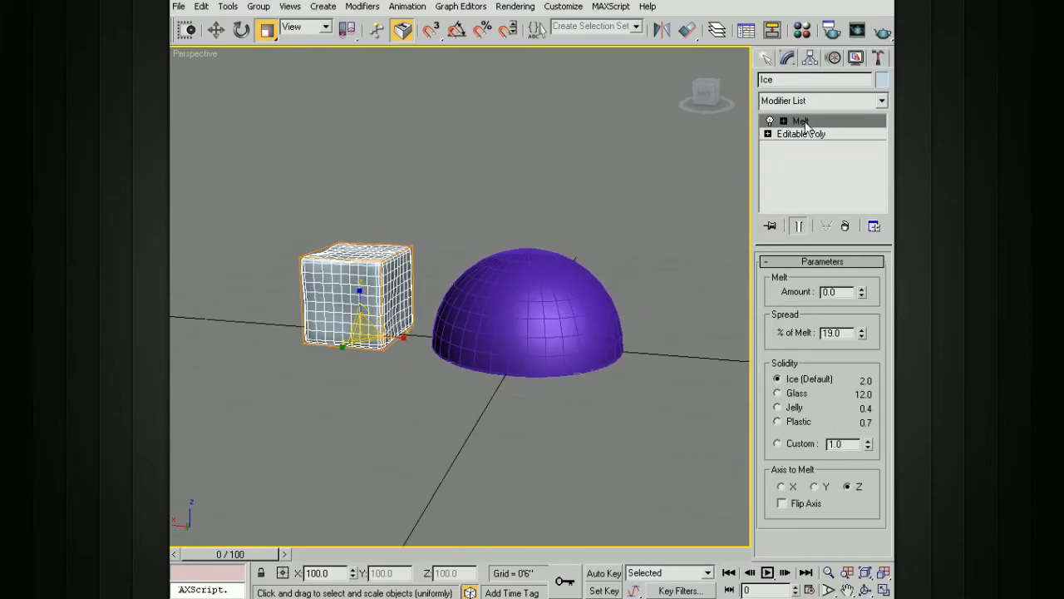
{"action": "left_click", "coordinate": [843, 100]}
{"action": "scroll", "coordinate": [823, 333], "scroll_direction": "down", "scroll_amount": 10}
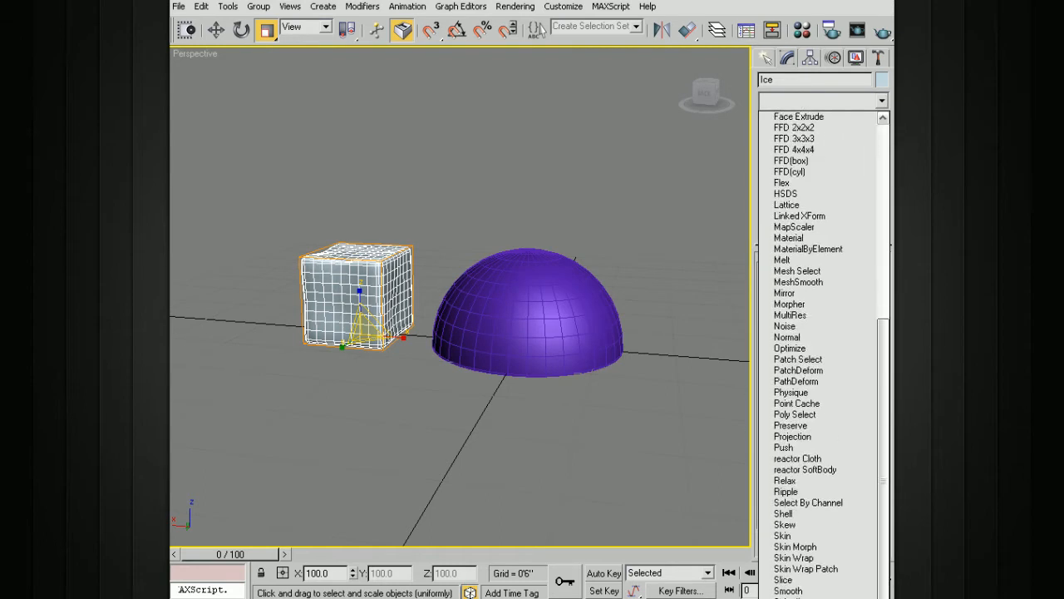
{"action": "scroll", "coordinate": [813, 258], "scroll_direction": "up", "scroll_amount": 1}
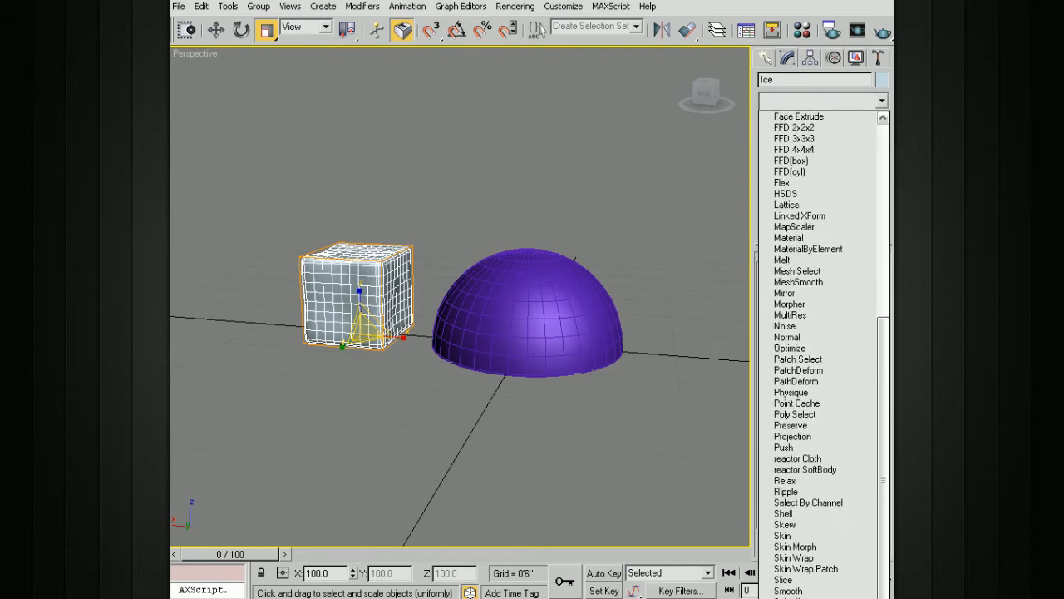
{"action": "left_click", "coordinate": [812, 259]}
Step: Open the Gizmo sub-level of the ice cube's Melt modifier with the Move tool active, and return to the modifier level
{"action": "left_click", "coordinate": [784, 120]}
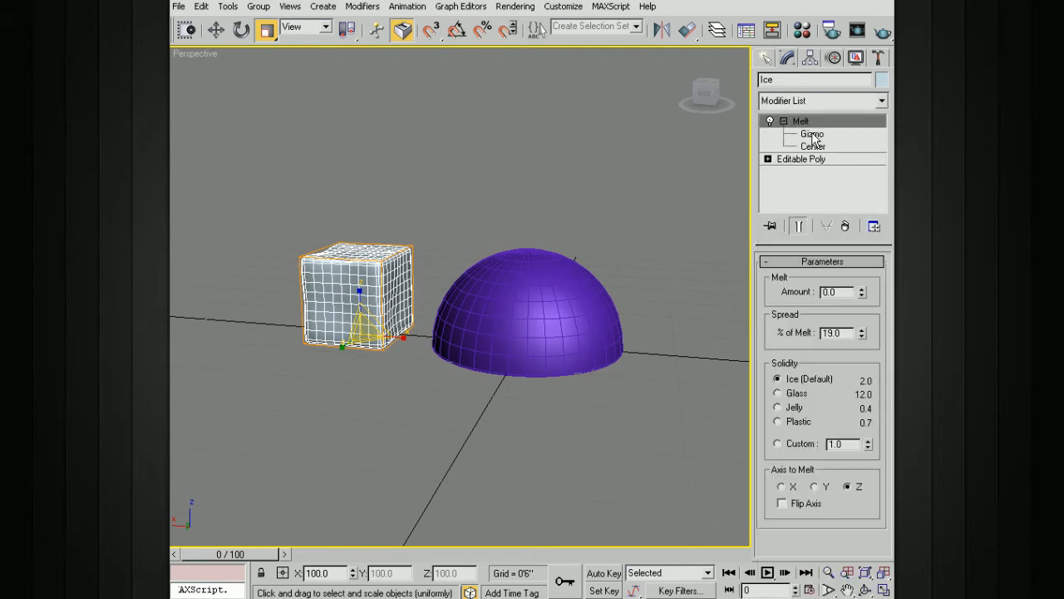
{"action": "left_click", "coordinate": [810, 134]}
{"action": "key", "text": "w"}
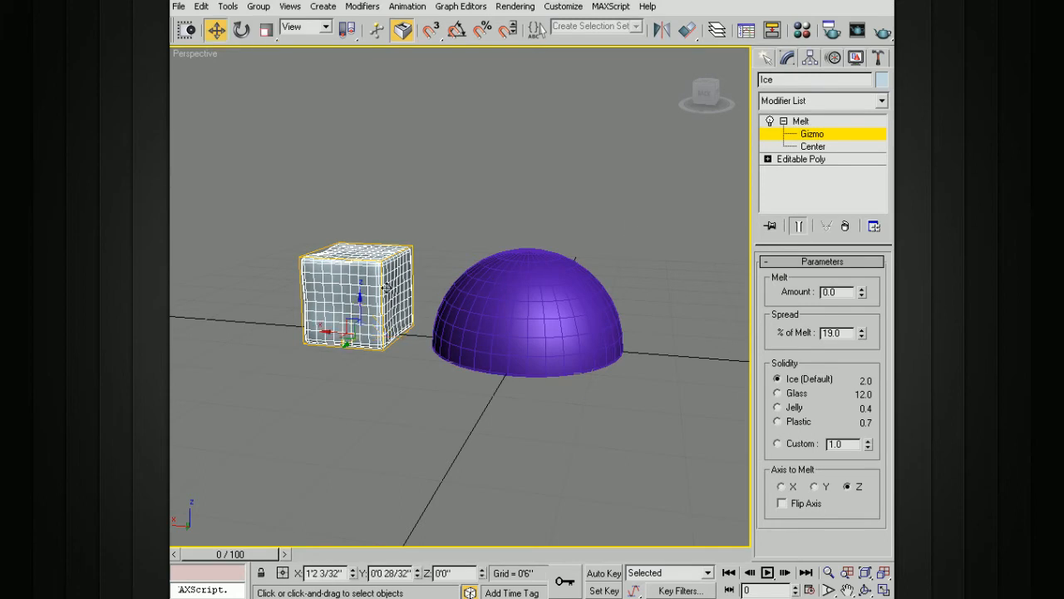
{"action": "left_click", "coordinate": [781, 121]}
{"action": "left_click", "coordinate": [782, 121]}
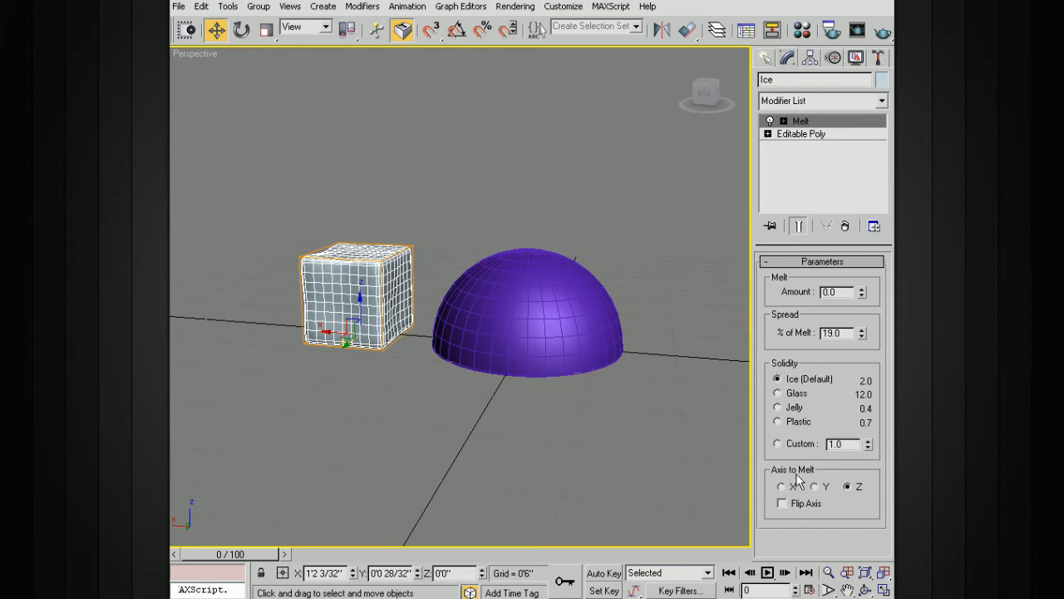
Step: Set the ice cube's Melt amount to 86 and its spread to 28.4% of melt
{"action": "middle_click_drag", "start_coordinate": [590, 304], "coordinate": [608, 287], "text": "alt"}
{"action": "scroll", "coordinate": [599, 301], "scroll_direction": "up", "scroll_amount": 5}
{"action": "scroll", "coordinate": [611, 296], "scroll_direction": "down", "scroll_amount": 3}
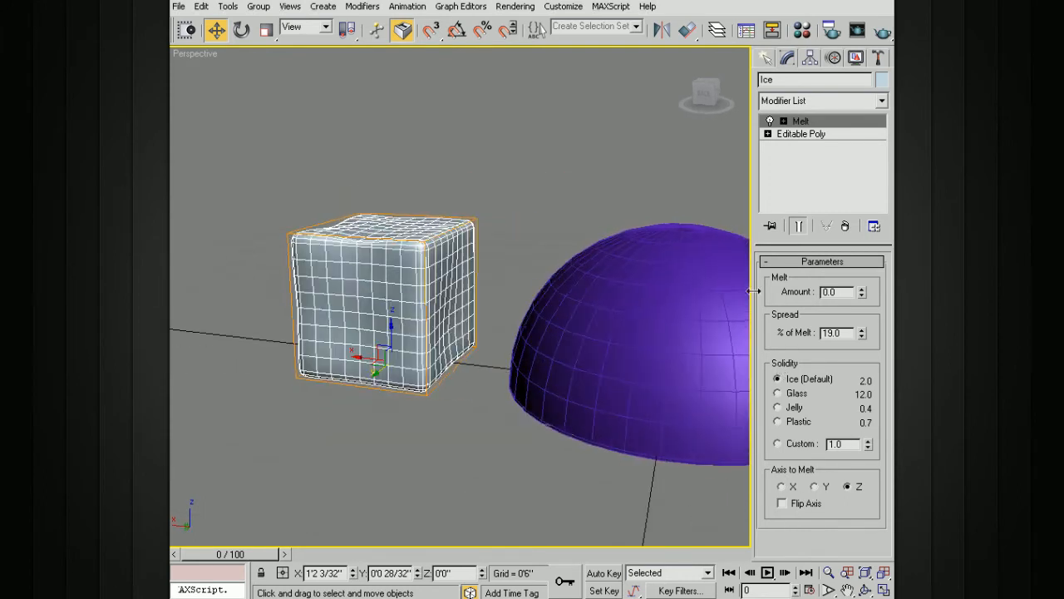
{"action": "left_click_drag", "start_coordinate": [857, 295], "coordinate": [841, 235]}
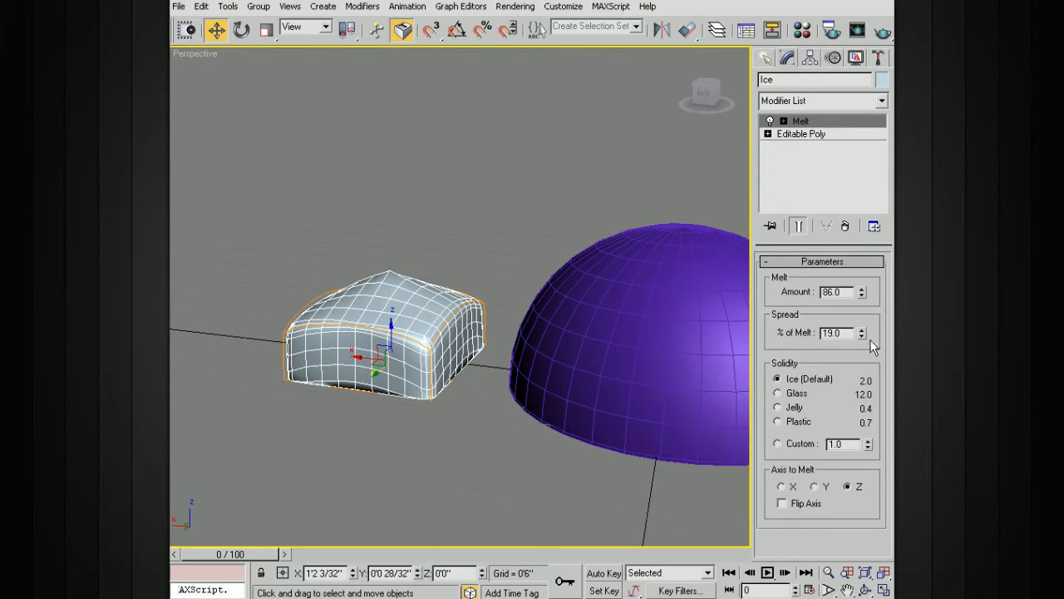
{"action": "mouse_move", "coordinate": [862, 333]}
{"action": "left_mouse_down"}
{"action": "mouse_move", "coordinate": [785, 17]}
{"action": "mouse_move", "coordinate": [862, 333]}
{"action": "mouse_move", "coordinate": [851, 419]}
{"action": "mouse_move", "coordinate": [870, 430]}
{"action": "mouse_move", "coordinate": [860, 320]}
{"action": "mouse_move", "coordinate": [869, 420]}
{"action": "mouse_move", "coordinate": [862, 332]}
{"action": "left_mouse_up"}
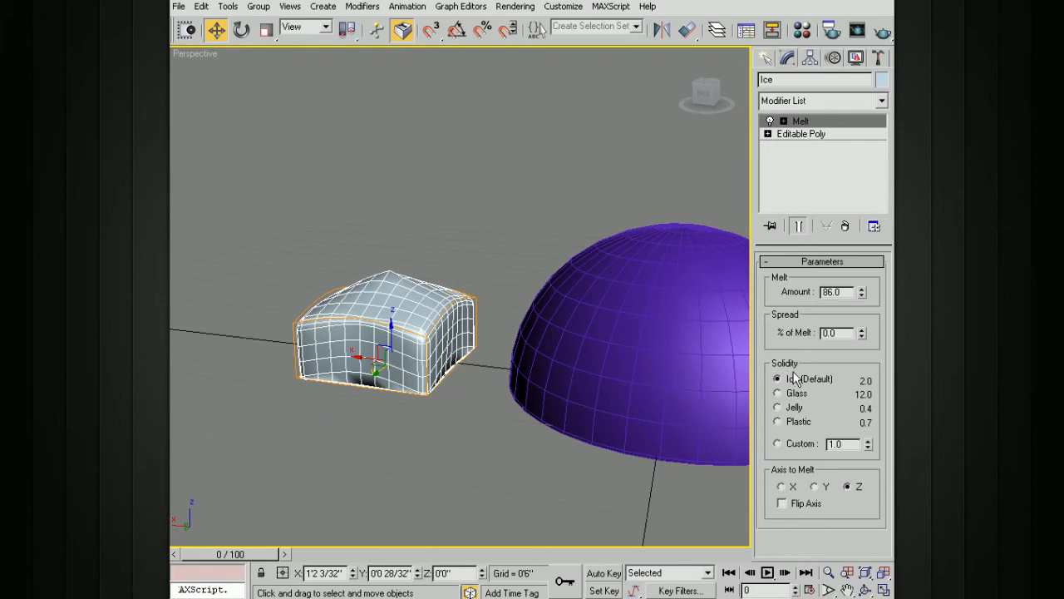
{"action": "left_click_drag", "start_coordinate": [858, 336], "coordinate": [856, 91]}
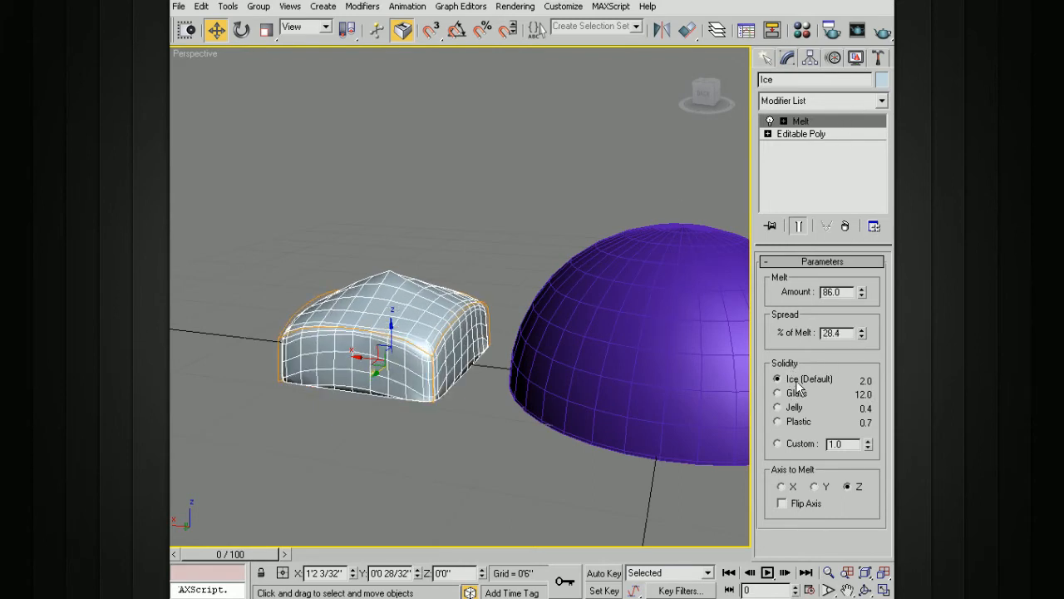
Step: Change the ice cube's melt solidity to Glass and reduce its Melt amount to 18
{"action": "middle_click_drag", "start_coordinate": [345, 319], "coordinate": [330, 299], "text": "alt"}
{"action": "middle_click_drag", "start_coordinate": [444, 286], "coordinate": [324, 298], "text": "alt"}
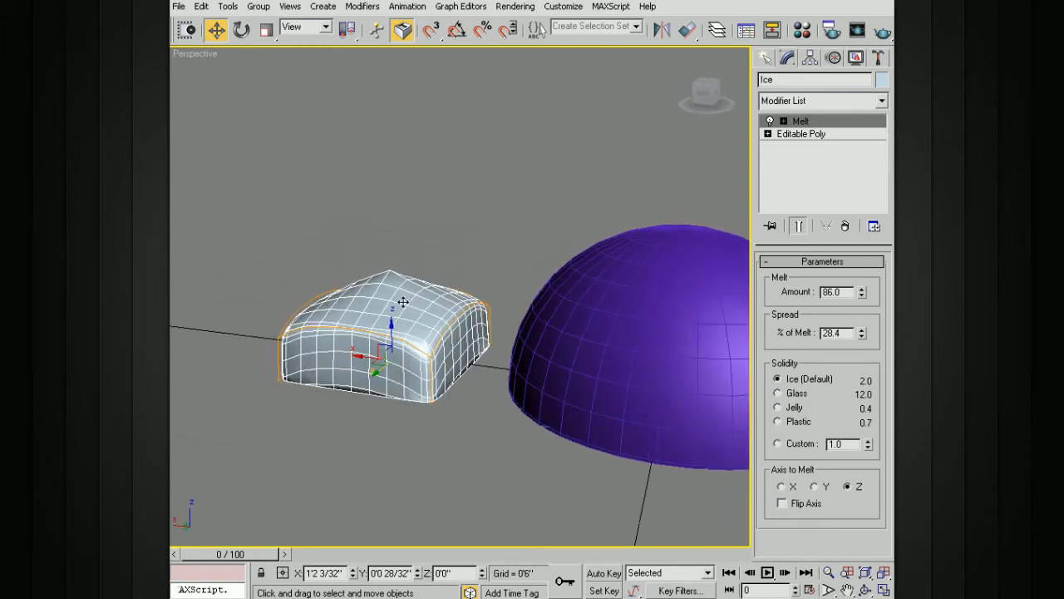
{"action": "middle_click_drag", "start_coordinate": [505, 319], "coordinate": [618, 349], "text": "alt"}
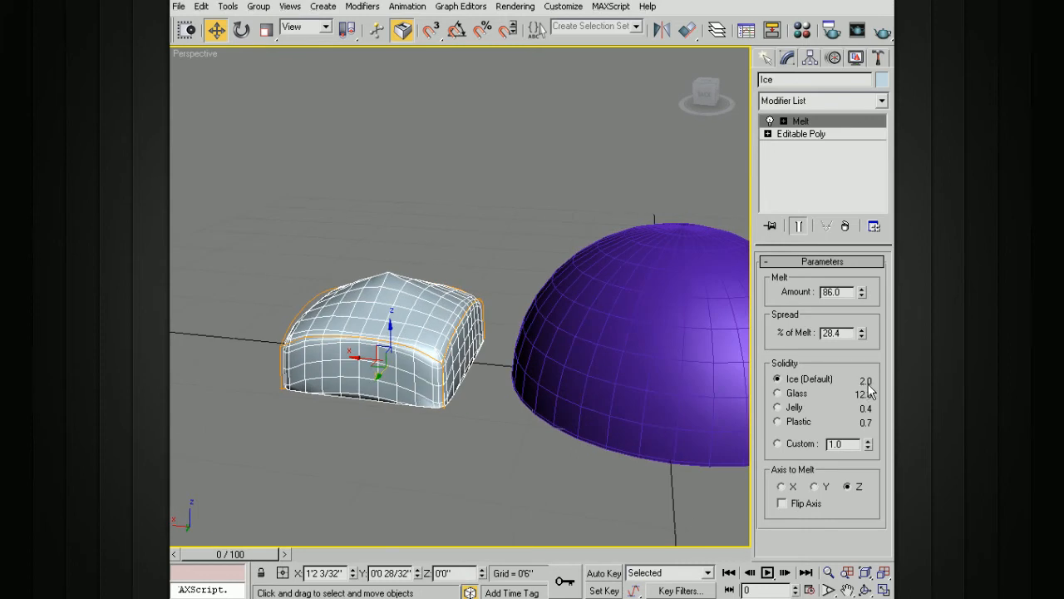
{"action": "left_click", "coordinate": [781, 395]}
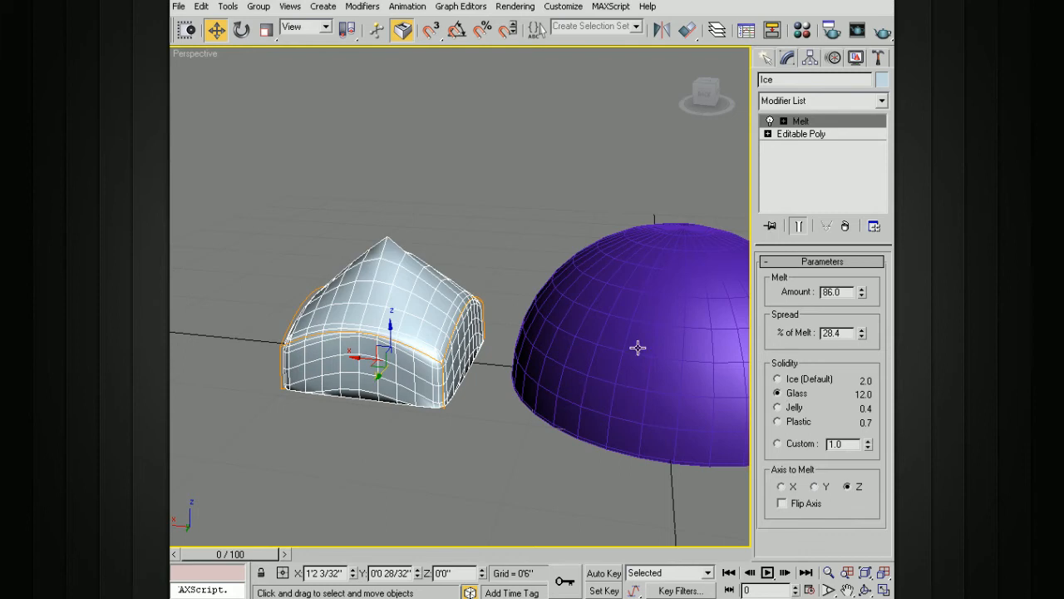
{"action": "middle_click_drag", "start_coordinate": [660, 352], "coordinate": [632, 338], "text": "alt"}
{"action": "left_click_drag", "start_coordinate": [862, 295], "coordinate": [862, 353]}
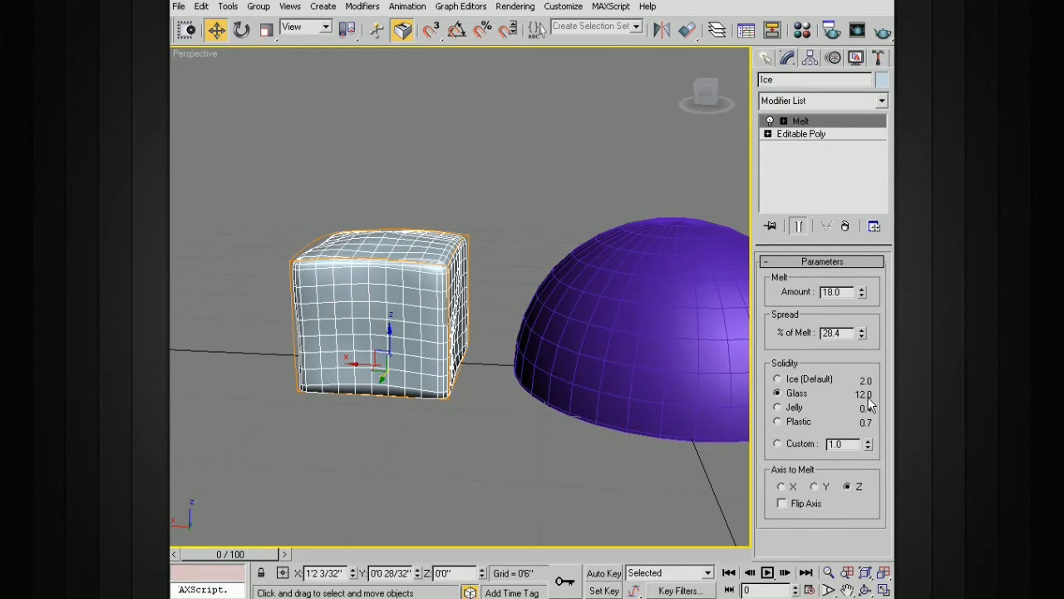
Step: Select the purple hemisphere and set its Melt amount to 23 and its spread to 98.2% of melt
{"action": "middle_click_drag", "start_coordinate": [670, 313], "coordinate": [751, 403], "text": "alt"}
{"action": "left_click", "coordinate": [557, 284]}
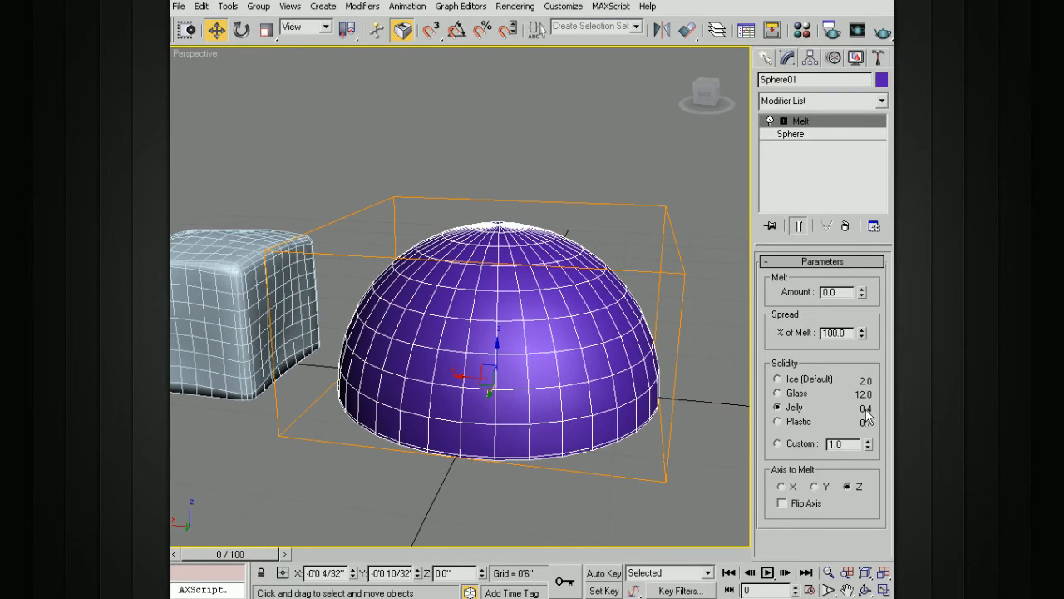
{"action": "middle_click_drag", "start_coordinate": [663, 352], "coordinate": [618, 340], "text": "alt"}
{"action": "mouse_move", "coordinate": [860, 292]}
{"action": "left_mouse_down"}
{"action": "mouse_move", "coordinate": [860, 278]}
{"action": "mouse_move", "coordinate": [861, 291]}
{"action": "left_mouse_up"}
{"action": "middle_click_drag", "start_coordinate": [666, 322], "coordinate": [645, 296], "text": "alt"}
{"action": "middle_click_drag", "start_coordinate": [490, 274], "coordinate": [400, 238], "text": "alt"}
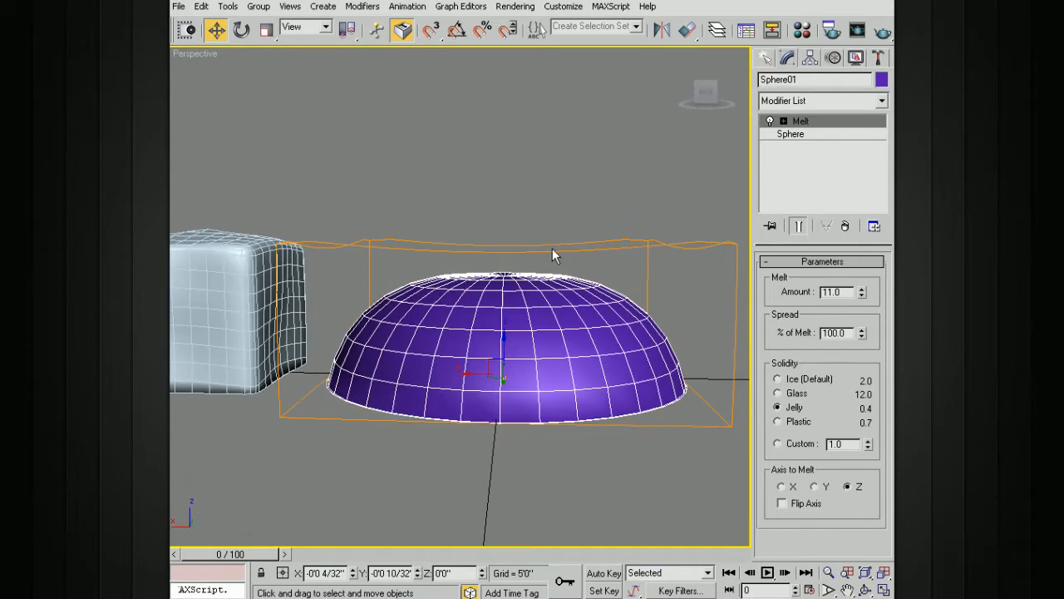
{"action": "middle_click_drag", "start_coordinate": [524, 254], "coordinate": [466, 307], "text": "alt"}
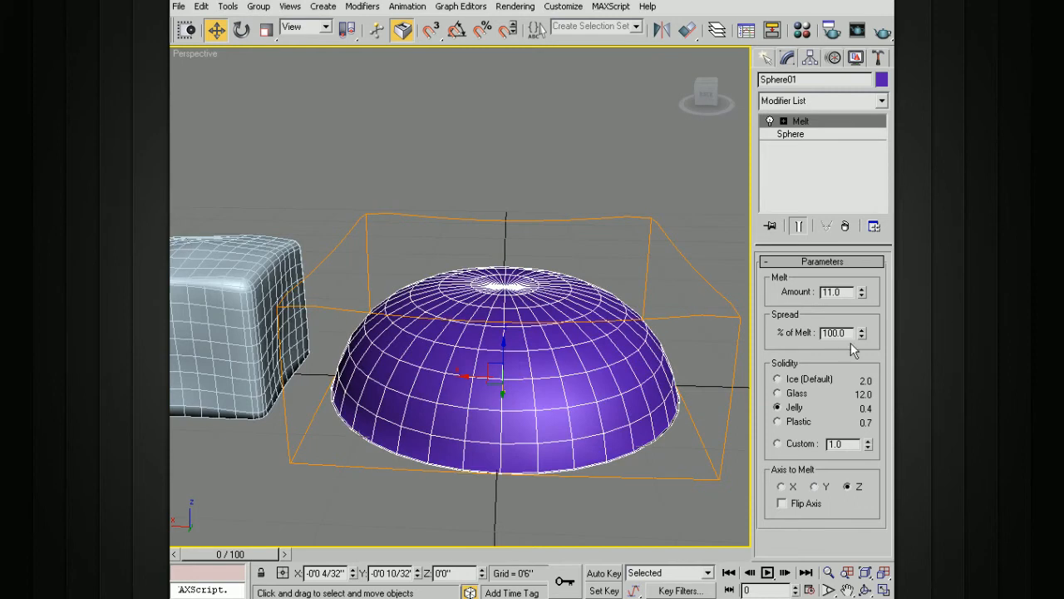
{"action": "left_click_drag", "start_coordinate": [860, 336], "coordinate": [863, 352]}
{"action": "left_click_drag", "start_coordinate": [863, 295], "coordinate": [862, 270]}
Step: Select the ice cube and set its Melt amount to 69
{"action": "middle_click_drag", "start_coordinate": [499, 275], "coordinate": [391, 274], "text": "alt"}
{"action": "left_click", "coordinate": [362, 282]}
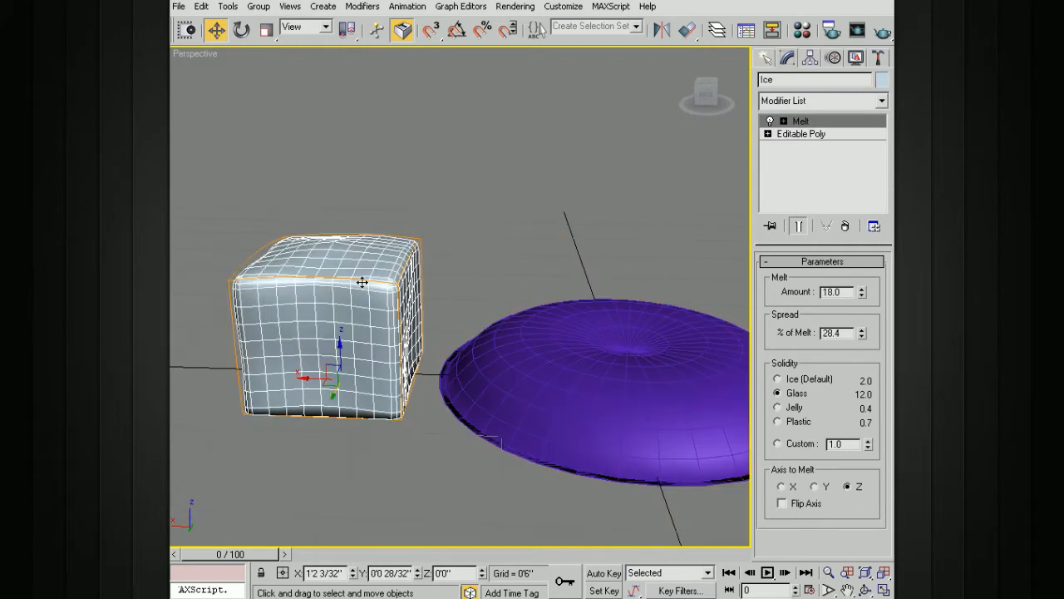
{"action": "left_click_drag", "start_coordinate": [863, 298], "coordinate": [863, 251]}
{"action": "middle_click_drag", "start_coordinate": [532, 283], "coordinate": [371, 254], "text": "alt"}
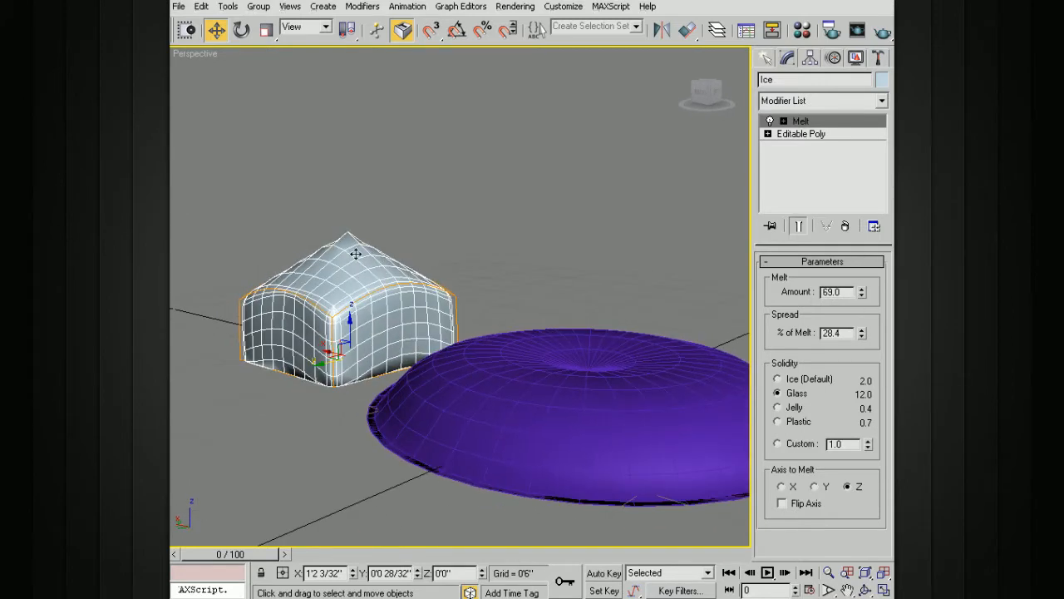
Step: Select the purple hemisphere, change its melt solidity to Plastic and set its Melt amount to 8
{"action": "middle_click_drag", "start_coordinate": [549, 327], "coordinate": [549, 354], "text": "alt"}
{"action": "left_click", "coordinate": [549, 356]}
{"action": "middle_click_drag", "start_coordinate": [668, 380], "coordinate": [690, 351]}
{"action": "middle_click_drag", "start_coordinate": [630, 331], "coordinate": [638, 329], "text": "alt"}
{"action": "left_click", "coordinate": [778, 422]}
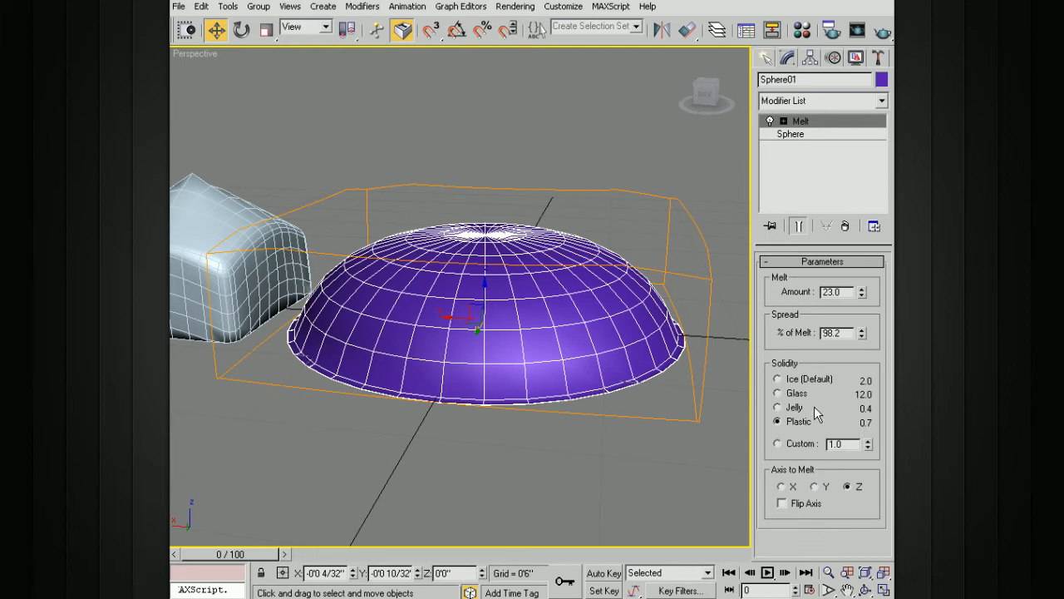
{"action": "middle_click_drag", "start_coordinate": [707, 303], "coordinate": [663, 282], "text": "alt"}
{"action": "left_click_drag", "start_coordinate": [864, 292], "coordinate": [838, 323]}
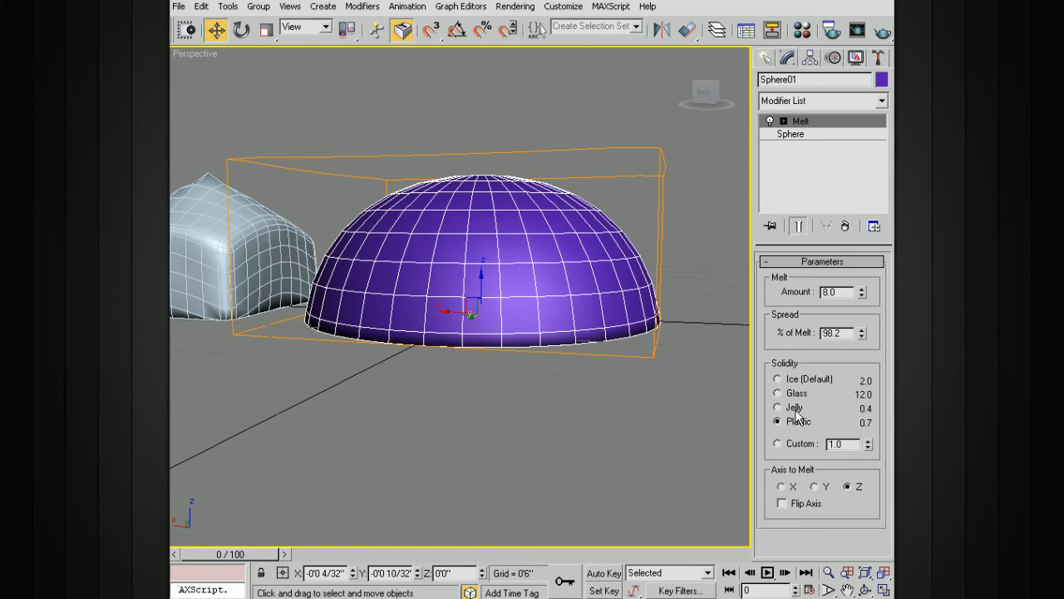
Step: Give the hemisphere a custom melt solidity of 0.2 and set its Melt amount to 9
{"action": "left_click", "coordinate": [777, 444]}
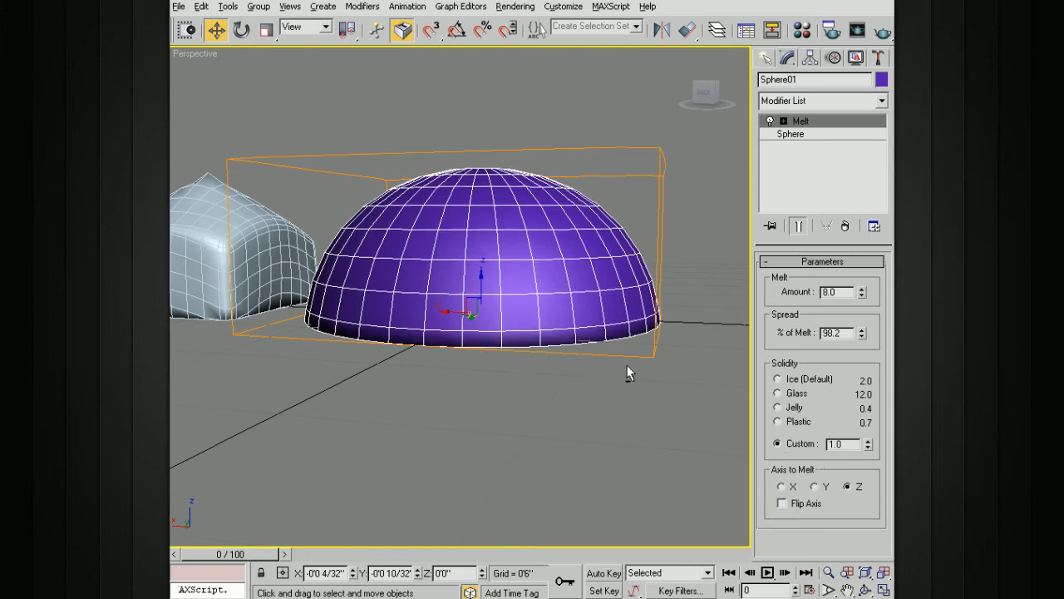
{"action": "middle_click_drag", "start_coordinate": [630, 368], "coordinate": [705, 394], "text": "alt"}
{"action": "left_click_drag", "start_coordinate": [836, 449], "coordinate": [818, 449]}
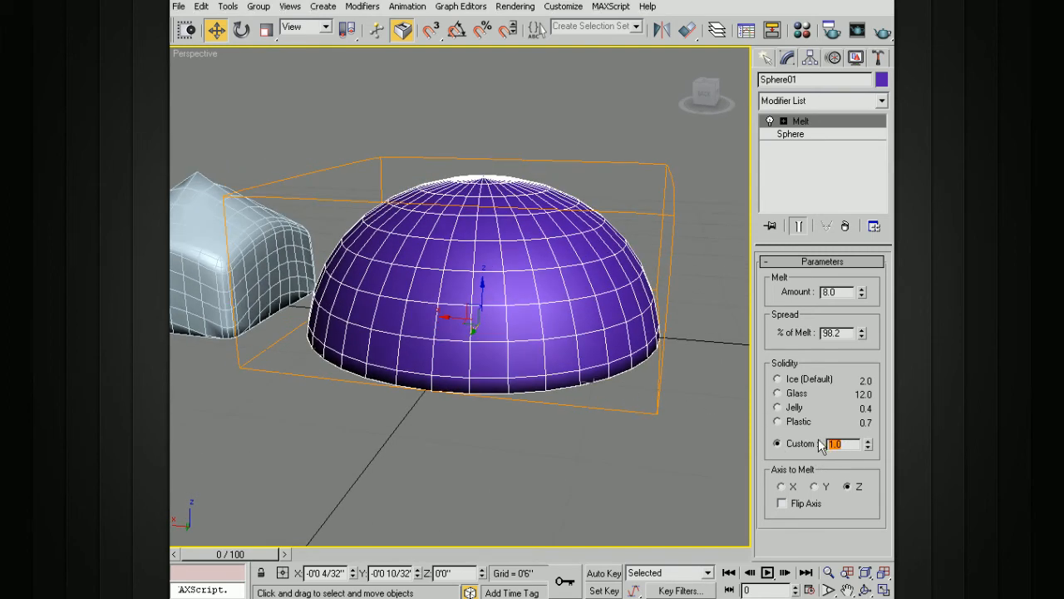
{"action": "type", "text": "0.2"}
{"action": "key", "text": "Return"}
{"action": "mouse_move", "coordinate": [861, 293]}
{"action": "left_mouse_down"}
{"action": "mouse_move", "coordinate": [861, 283]}
{"action": "mouse_move", "coordinate": [854, 291]}
{"action": "left_mouse_up"}
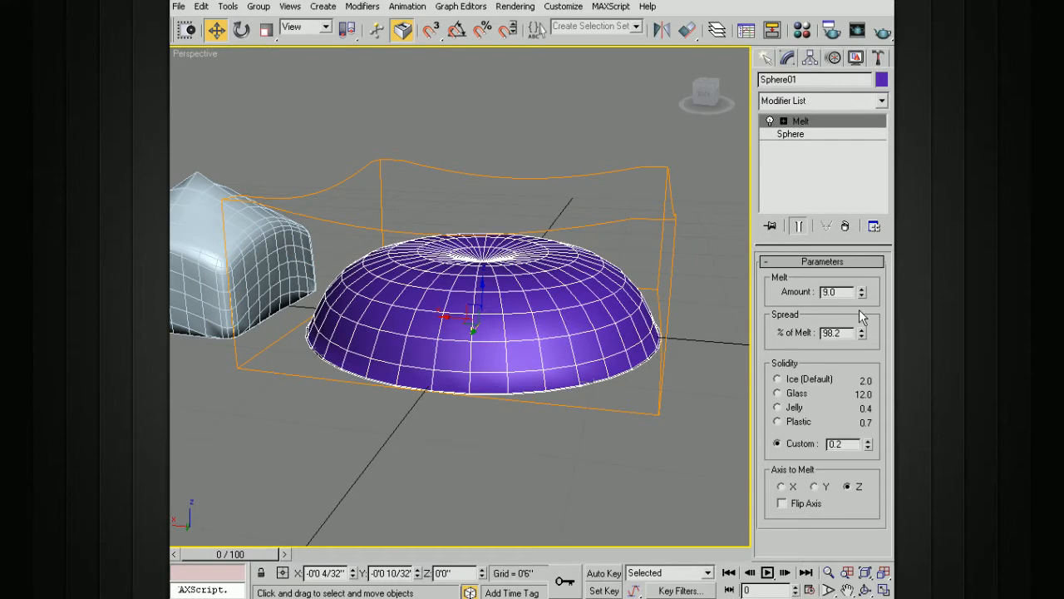
Step: Set the hemisphere's custom solidity to 20, try different Melt amounts and return the amount to 0
{"action": "left_click_drag", "start_coordinate": [861, 289], "coordinate": [861, 300]}
{"action": "double_click", "coordinate": [834, 444]}
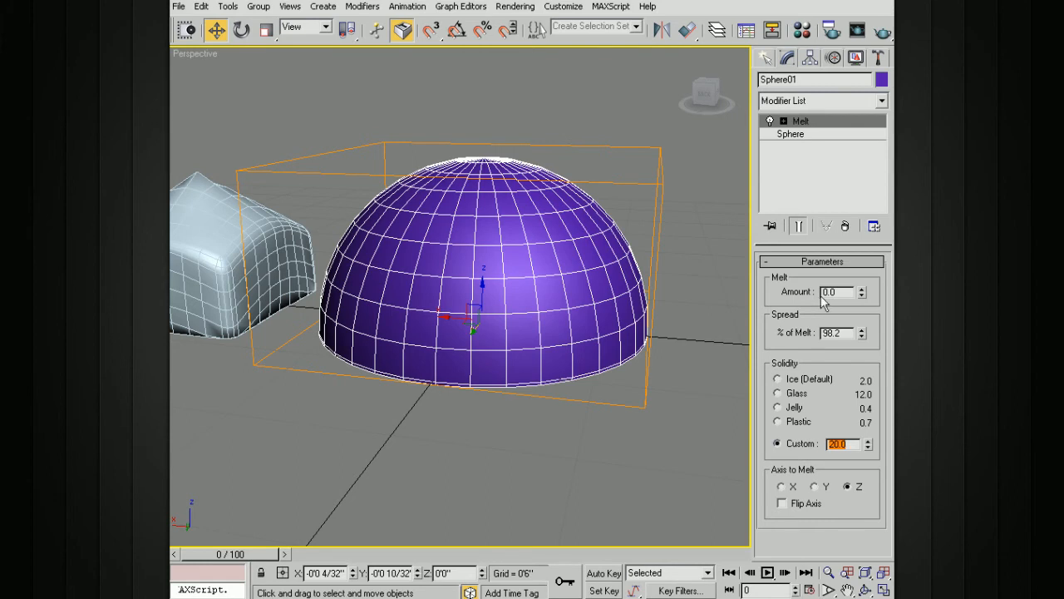
{"action": "left_click_drag", "start_coordinate": [861, 293], "coordinate": [835, 320]}
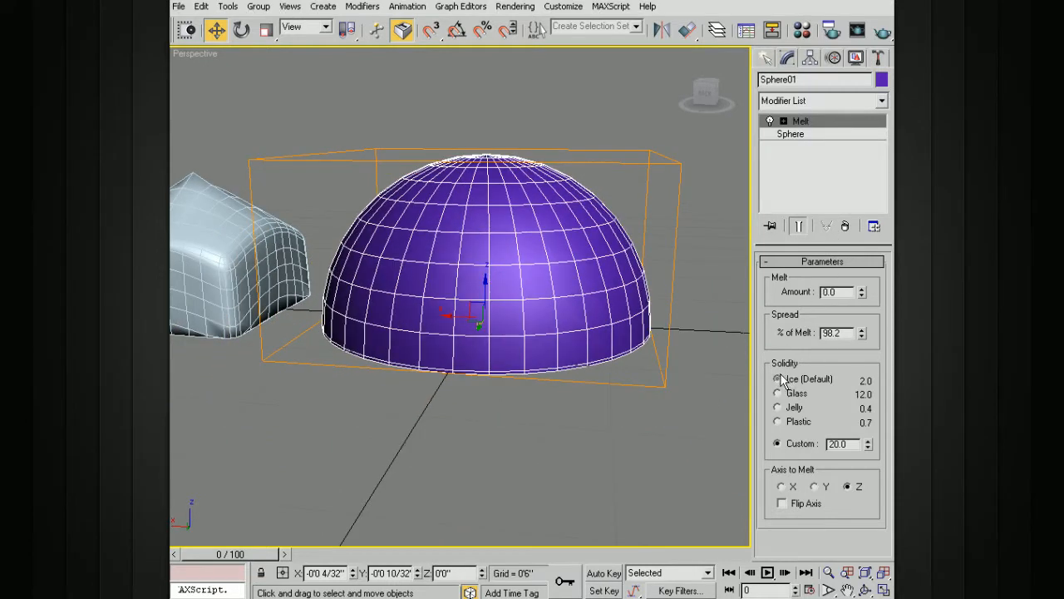
Step: Melt the hemisphere along the X axis with Plastic solidity and a Melt amount of 34
{"action": "left_click", "coordinate": [777, 407]}
{"action": "middle_click_drag", "start_coordinate": [686, 370], "coordinate": [634, 373], "text": "alt"}
{"action": "middle_click_drag", "start_coordinate": [498, 355], "coordinate": [571, 357]}
{"action": "scroll", "coordinate": [648, 366], "scroll_direction": "down", "scroll_amount": 3}
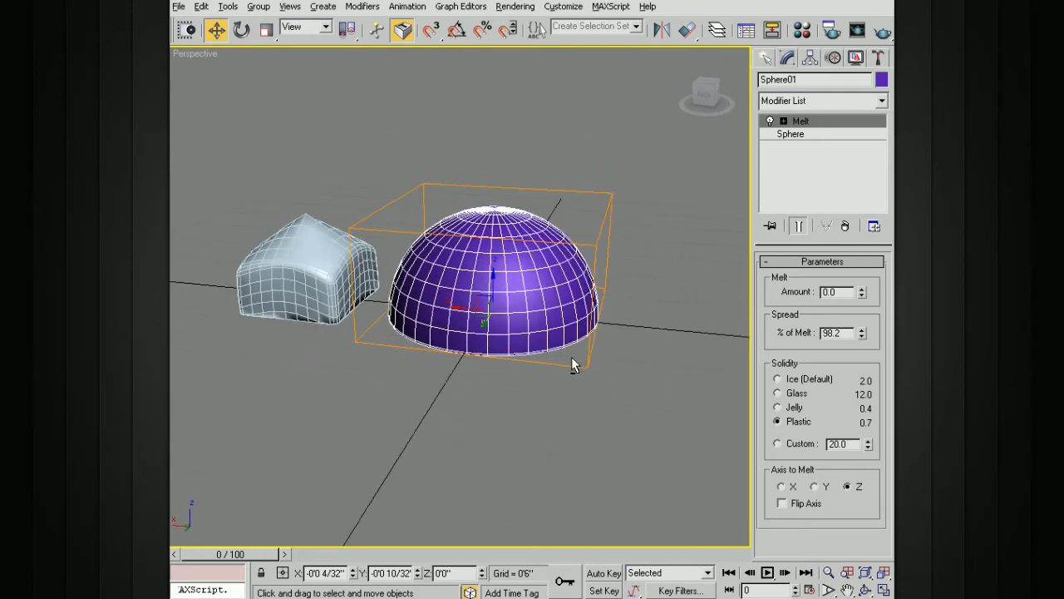
{"action": "scroll", "coordinate": [718, 442], "scroll_direction": "up", "scroll_amount": 3}
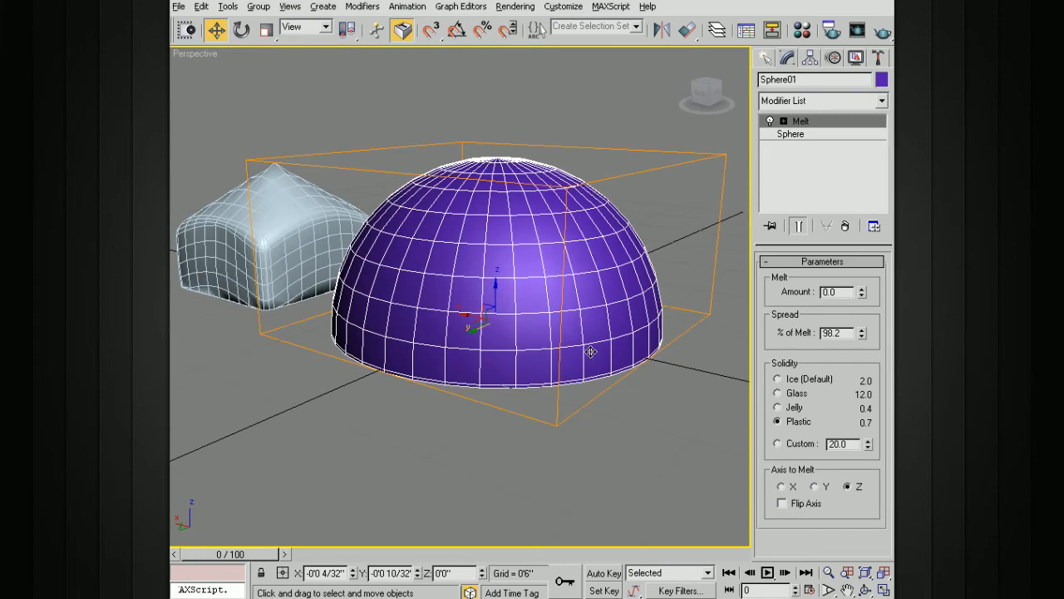
{"action": "mouse_move", "coordinate": [862, 293]}
{"action": "left_mouse_down"}
{"action": "mouse_move", "coordinate": [862, 266]}
{"action": "mouse_move", "coordinate": [861, 300]}
{"action": "left_mouse_up"}
{"action": "left_click_drag", "start_coordinate": [862, 299], "coordinate": [861, 266]}
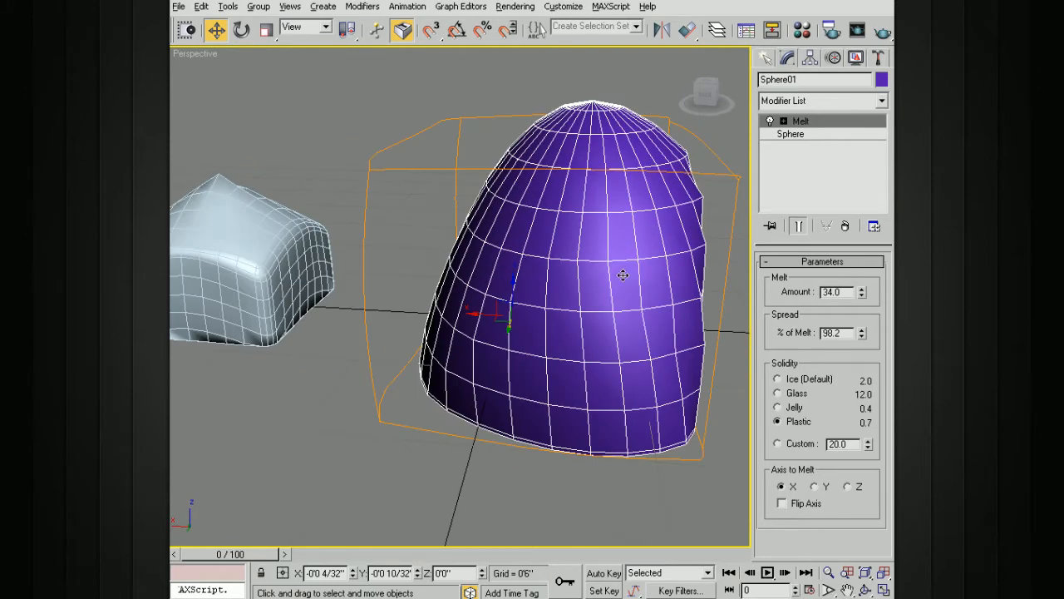
{"action": "middle_click_drag", "start_coordinate": [623, 275], "coordinate": [663, 287], "text": "alt"}
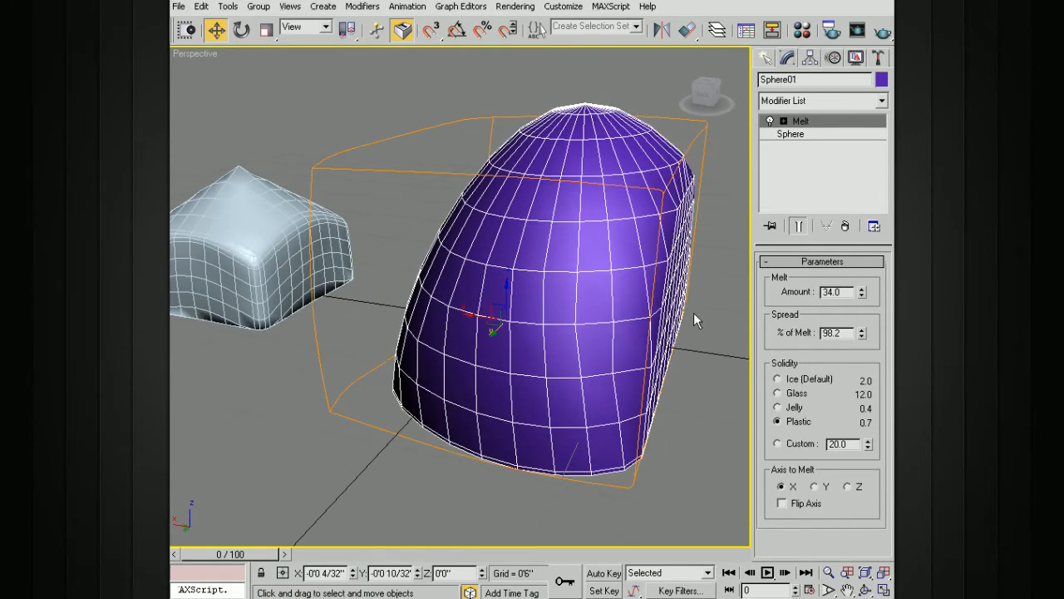
Step: Change the hemisphere's solidity to Jelly, set the spread to 92.9% of melt and the Melt amount to 0
{"action": "left_click", "coordinate": [791, 407]}
{"action": "left_click_drag", "start_coordinate": [861, 336], "coordinate": [862, 374]}
{"action": "left_click_drag", "start_coordinate": [860, 294], "coordinate": [831, 408]}
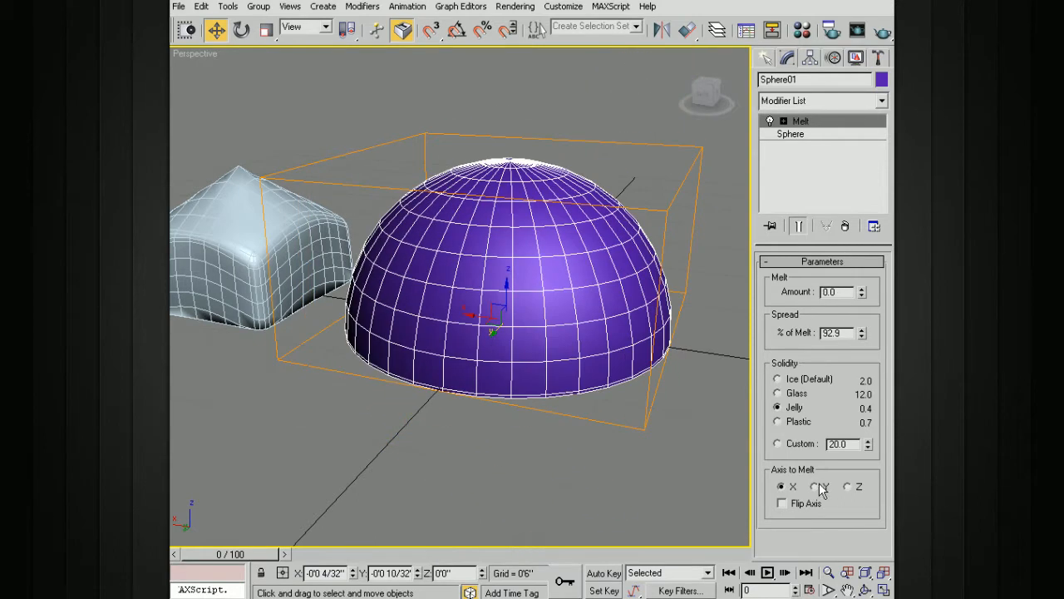
Step: Try melting the hemisphere along the Y axis with an amount of 11, and reset the amount to 0
{"action": "mouse_move", "coordinate": [861, 298]}
{"action": "left_mouse_down"}
{"action": "mouse_move", "coordinate": [860, 267]}
{"action": "mouse_move", "coordinate": [859, 285]}
{"action": "left_mouse_up"}
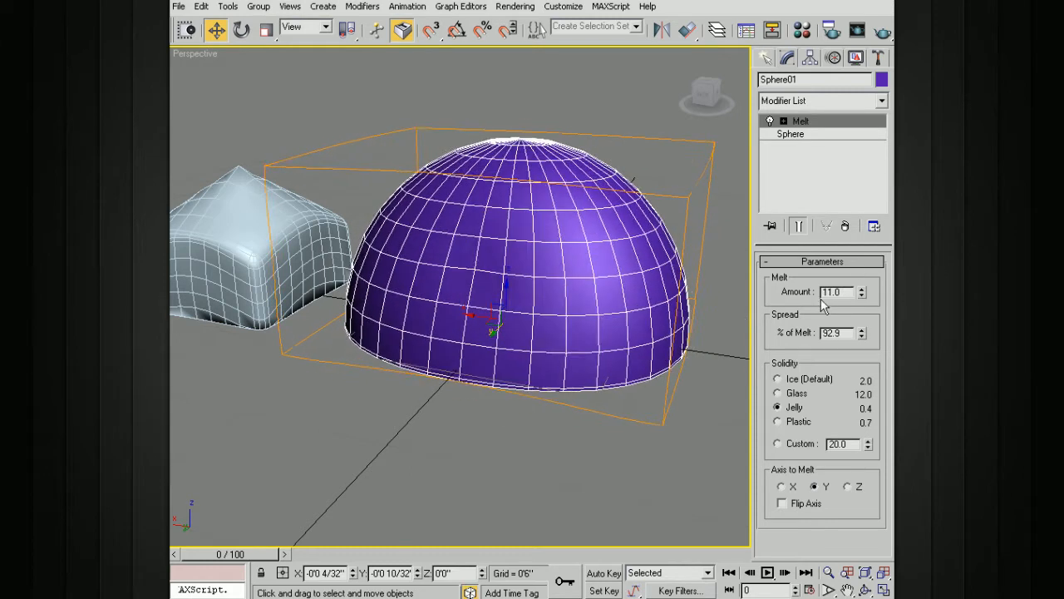
{"action": "right_click", "coordinate": [862, 293]}
Step: Set the hemisphere's melt axis to Z and its Melt amount to 5
{"action": "middle_click_drag", "start_coordinate": [626, 318], "coordinate": [579, 292], "text": "alt"}
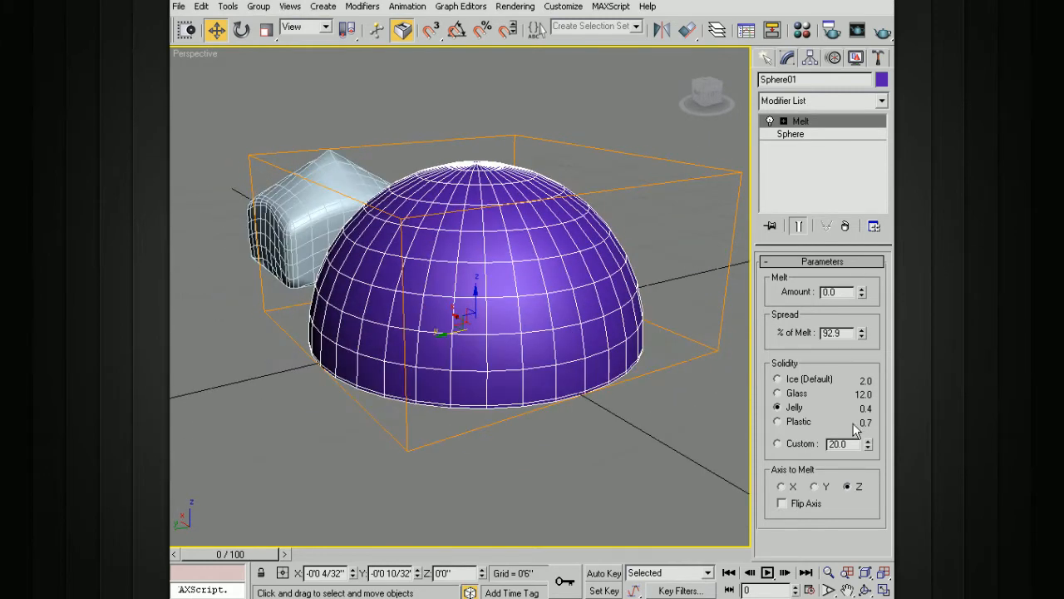
{"action": "left_click_drag", "start_coordinate": [865, 294], "coordinate": [865, 290]}
{"action": "middle_click_drag", "start_coordinate": [638, 311], "coordinate": [584, 258], "text": "alt"}
{"action": "middle_click_drag", "start_coordinate": [584, 258], "coordinate": [517, 247]}
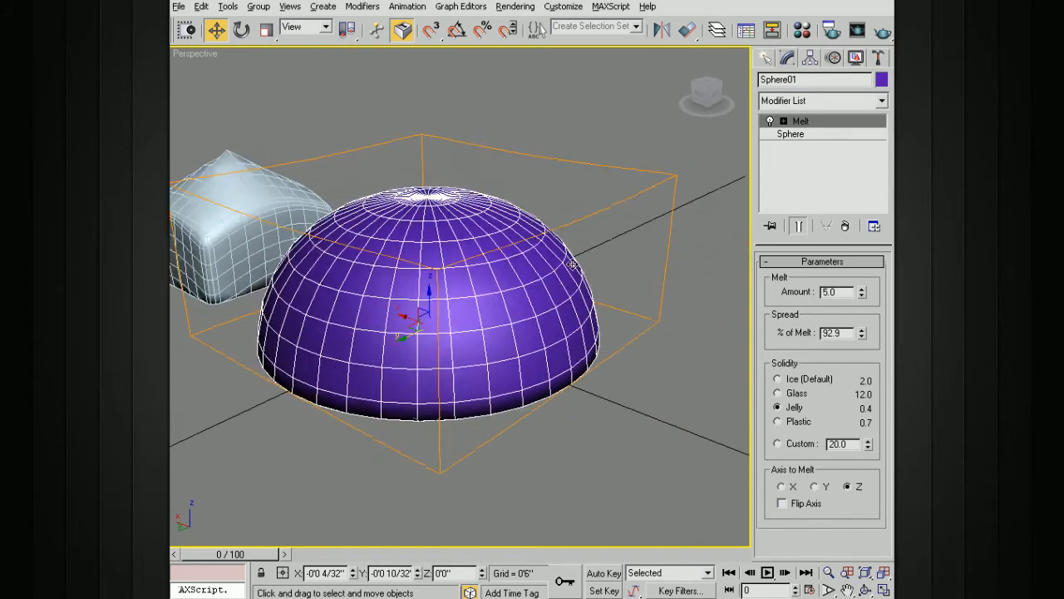
{"action": "scroll", "coordinate": [515, 238], "scroll_direction": "up", "scroll_amount": 3}
{"action": "middle_click_drag", "start_coordinate": [445, 253], "coordinate": [471, 164], "text": "alt"}
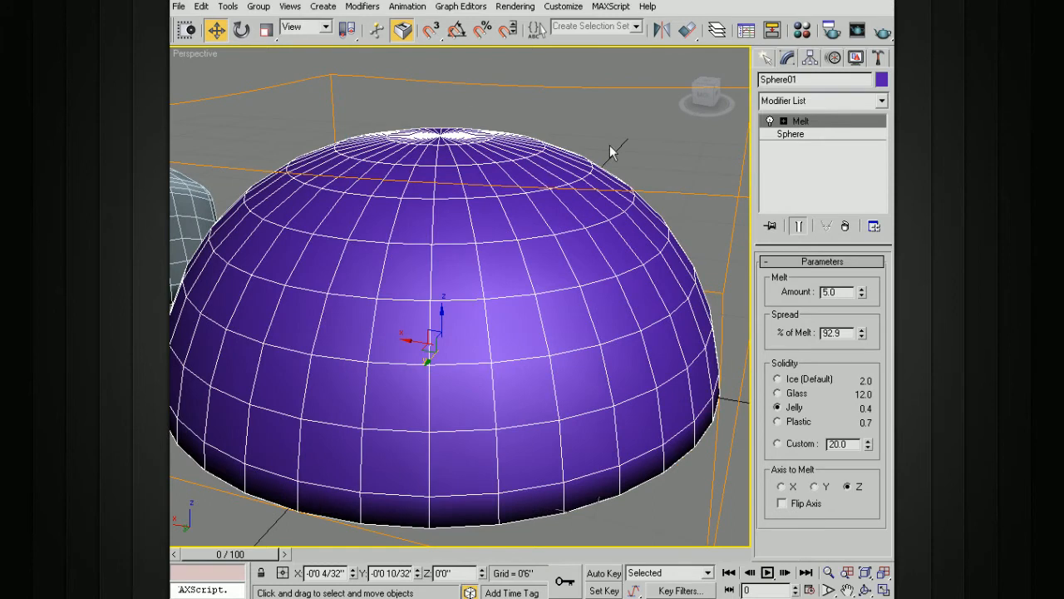
Step: Flip the hemisphere's Z melt axis and set its Melt amount to 12
{"action": "mouse_move", "coordinate": [861, 292]}
{"action": "left_mouse_down"}
{"action": "mouse_move", "coordinate": [861, 274]}
{"action": "mouse_move", "coordinate": [861, 289]}
{"action": "mouse_move", "coordinate": [816, 304]}
{"action": "mouse_move", "coordinate": [862, 279]}
{"action": "mouse_move", "coordinate": [858, 298]}
{"action": "left_mouse_up"}
{"action": "right_click", "coordinate": [858, 298]}
{"action": "scroll", "coordinate": [677, 304], "scroll_direction": "down", "scroll_amount": 4}
{"action": "middle_click_drag", "start_coordinate": [666, 308], "coordinate": [660, 321], "text": "alt"}
{"action": "left_click", "coordinate": [782, 503]}
{"action": "left_click_drag", "start_coordinate": [865, 296], "coordinate": [861, 285]}
{"action": "middle_click_drag", "start_coordinate": [649, 322], "coordinate": [626, 298], "text": "alt"}
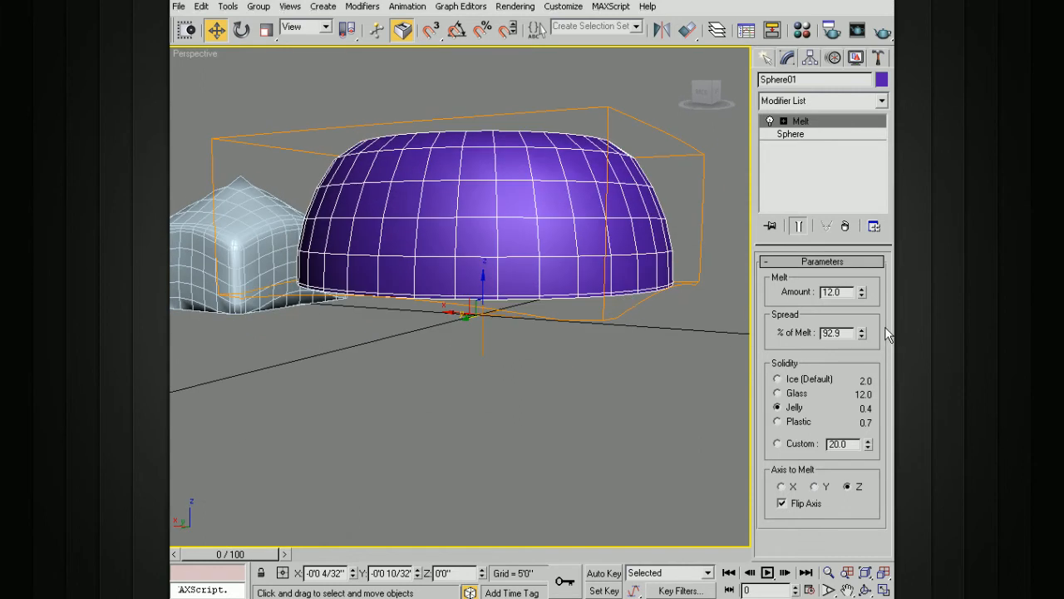
Step: Reset the hemisphere's Melt amount to 0 and set its melt axis back to X without flipping
{"action": "left_click_drag", "start_coordinate": [864, 297], "coordinate": [857, 299]}
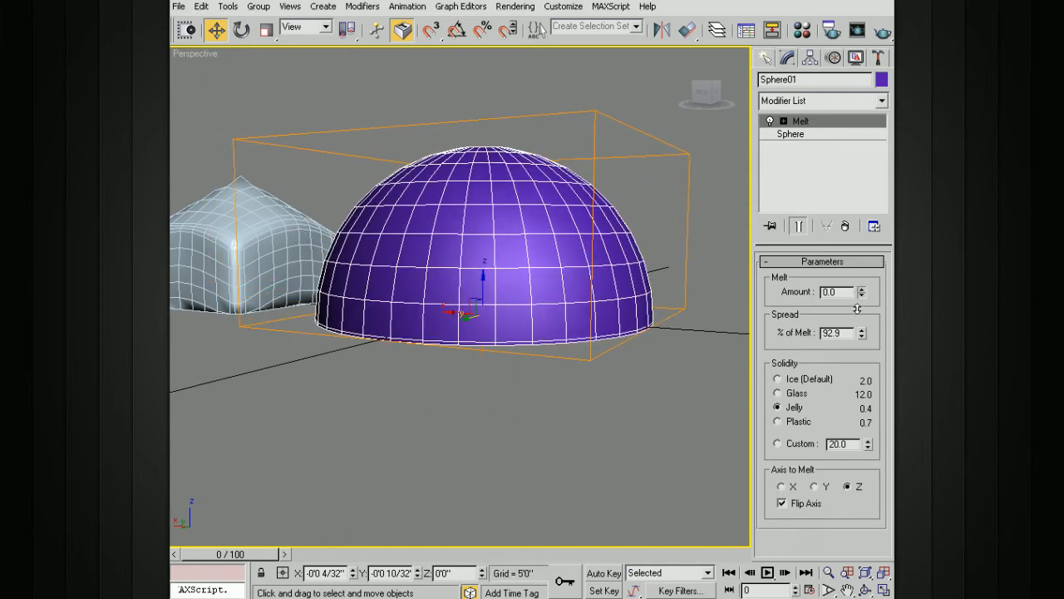
{"action": "middle_click_drag", "start_coordinate": [744, 462], "coordinate": [800, 525], "text": "alt"}
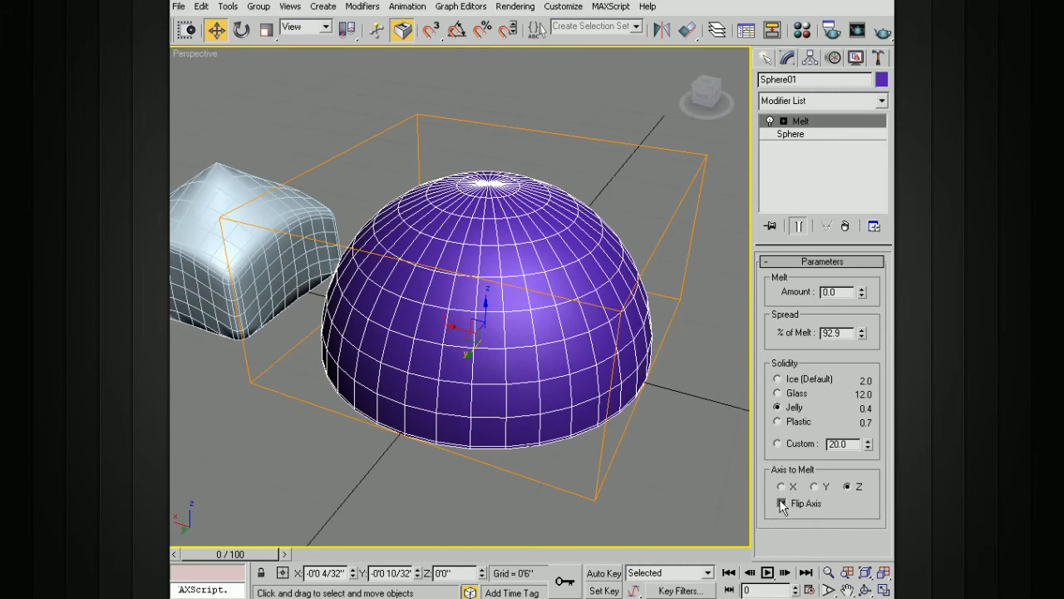
{"action": "left_click", "coordinate": [782, 486]}
{"action": "middle_click_drag", "start_coordinate": [653, 409], "coordinate": [627, 242], "text": "alt"}
{"action": "scroll", "coordinate": [549, 197], "scroll_direction": "down", "scroll_amount": 5}
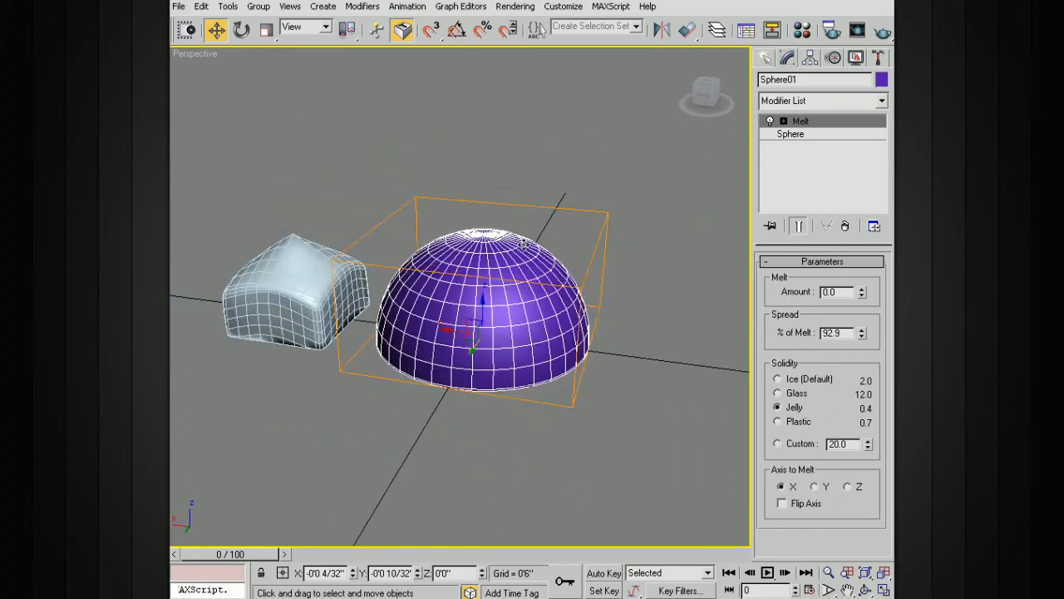
{"action": "middle_click_drag", "start_coordinate": [628, 242], "coordinate": [612, 235], "text": "alt"}
{"action": "scroll", "coordinate": [586, 229], "scroll_direction": "up", "scroll_amount": 5}
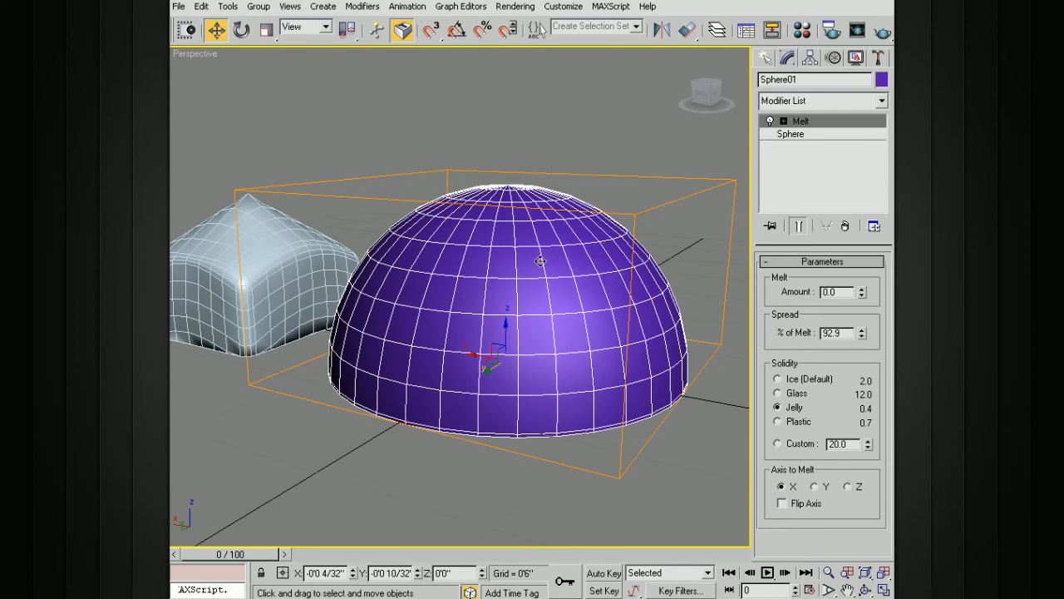
{"action": "middle_click_drag", "start_coordinate": [591, 285], "coordinate": [560, 270], "text": "alt"}
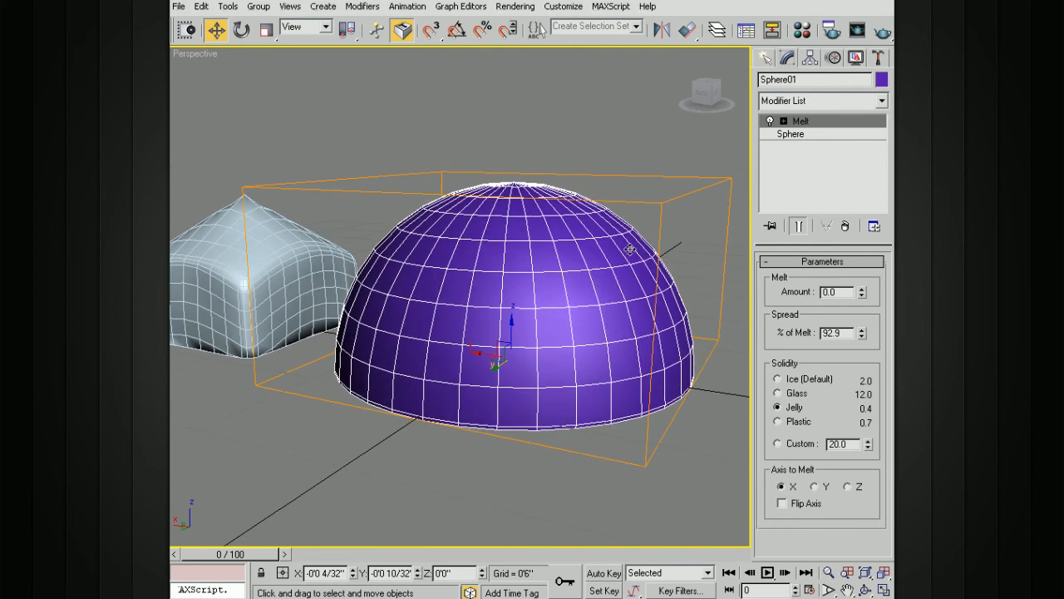
{"action": "middle_click_drag", "start_coordinate": [613, 236], "coordinate": [655, 223], "text": "alt"}
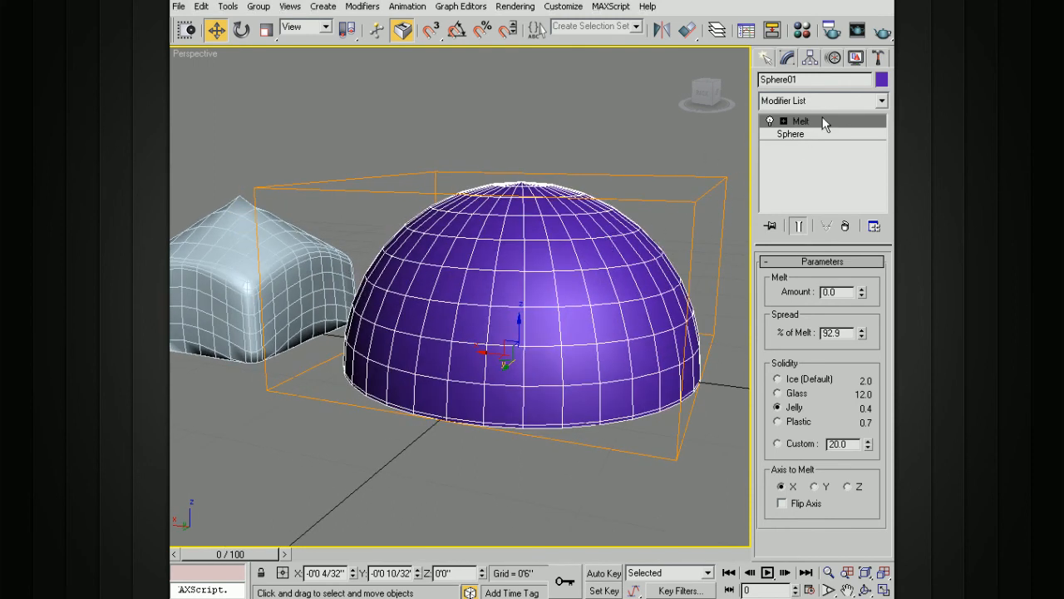